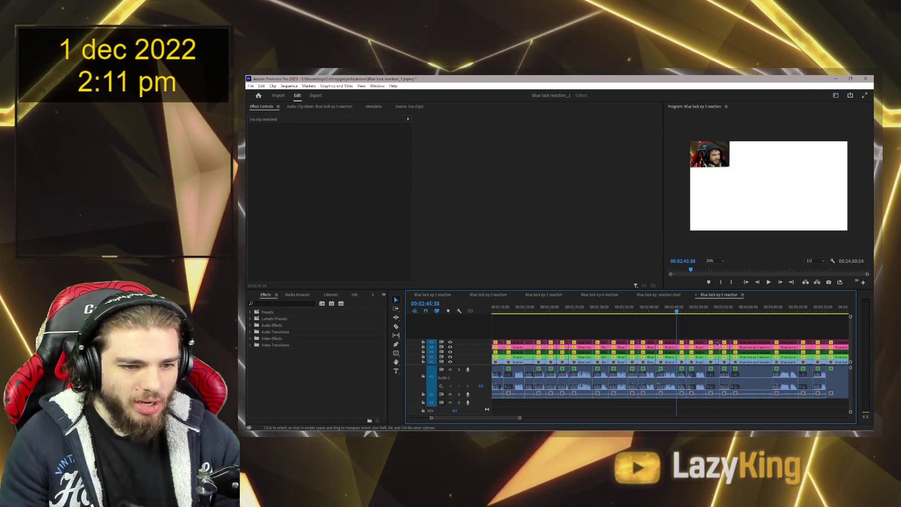
# Ripple-delete the silent segments across all tracks of the episode 5 reaction sequence between about 2:50 and 3:20
pyautogui.moveTo(737, 338); pyautogui.dragTo(711, 334)
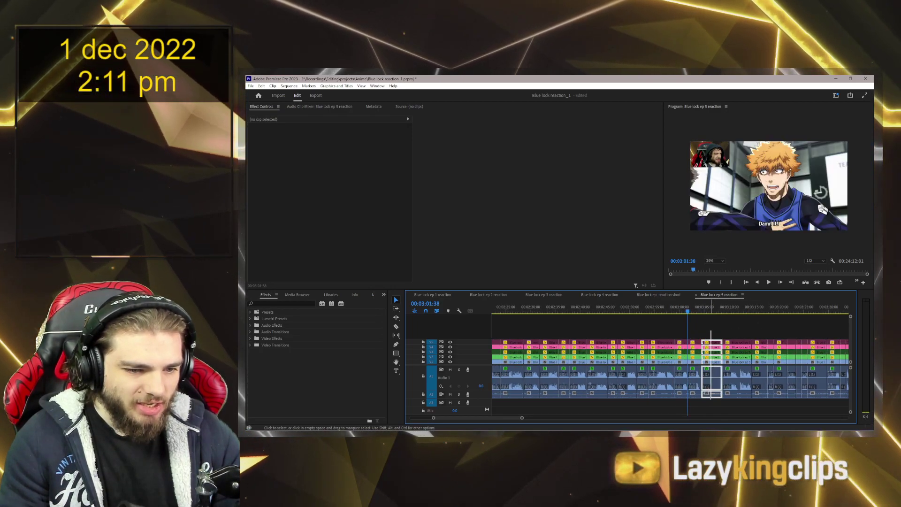
pyautogui.moveTo(732, 390); pyautogui.dragTo(759, 362)
pyautogui.press('Delete')
pyautogui.press('Delete')
pyautogui.moveTo(770, 400); pyautogui.dragTo(783, 404)
pyautogui.press('Delete')
pyautogui.press('Delete')
pyautogui.scroll(-5, 704, 406)
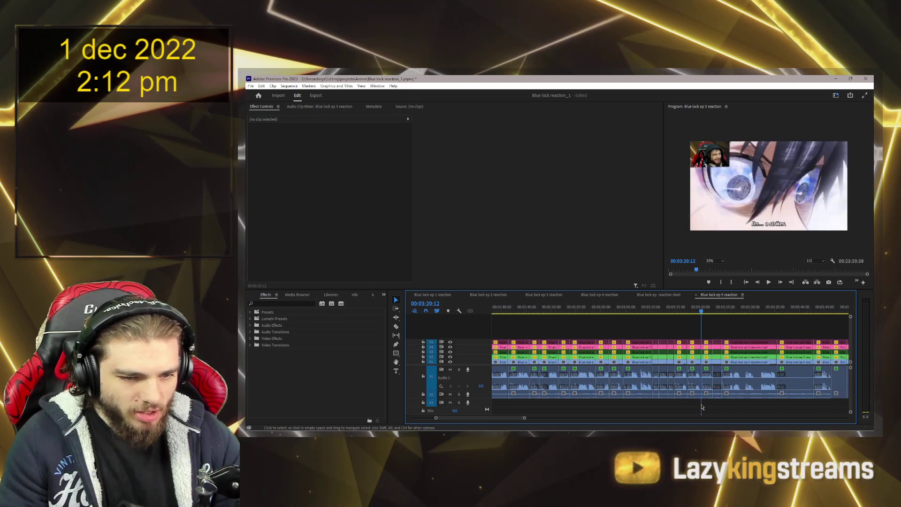
# Cut out the silent pieces on every track between about 3:20 and 3:40, closing the gaps
pyautogui.moveTo(658, 324); pyautogui.dragTo(659, 329)
pyautogui.press('Delete')
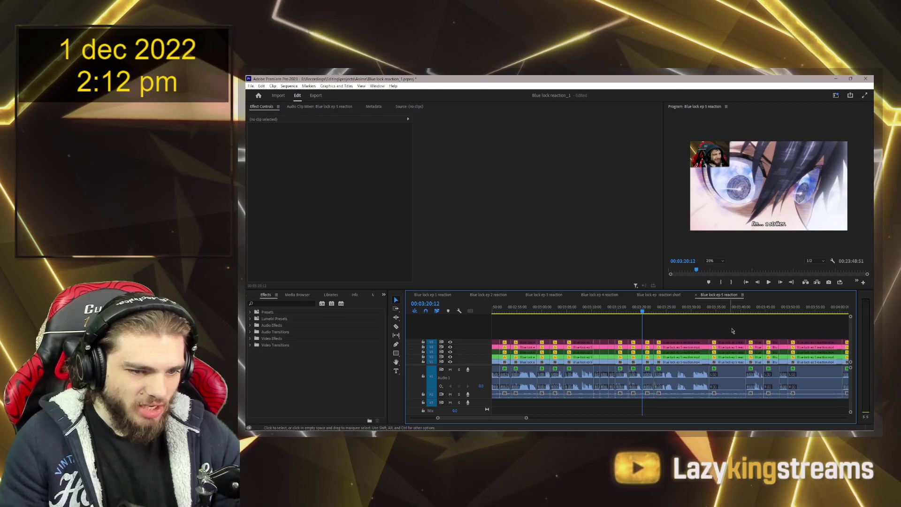
pyautogui.moveTo(747, 328); pyautogui.dragTo(714, 401)
pyautogui.press('Delete')
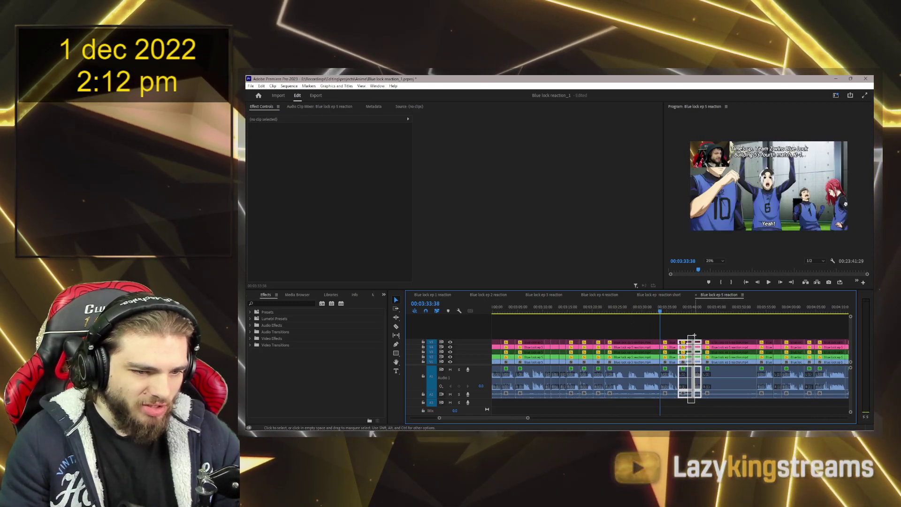
pyautogui.moveTo(713, 325); pyautogui.dragTo(706, 403)
pyautogui.press('Delete')
pyautogui.scroll(-2, 707, 413)
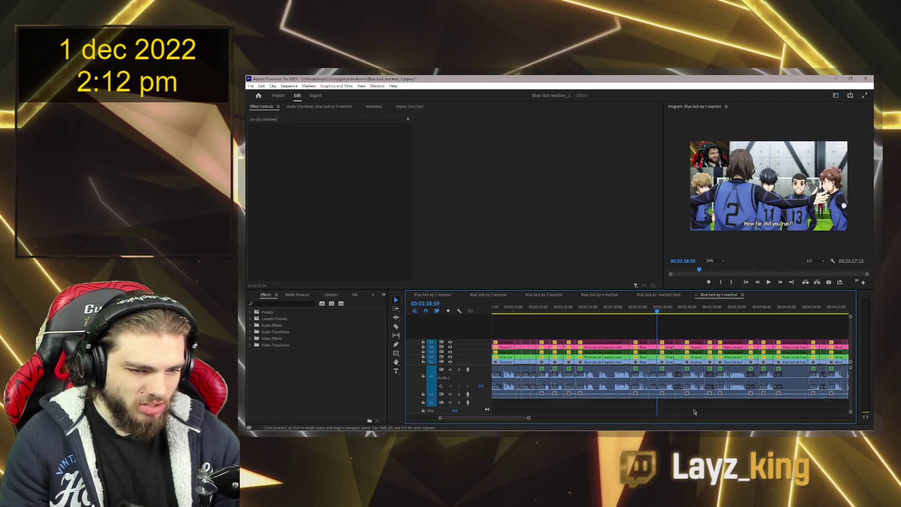
# Remove the quiet segments from all tracks between about 3:40 and 3:58, closing the gaps
pyautogui.moveTo(675, 313); pyautogui.dragTo(679, 403)
pyautogui.press('Delete')
pyautogui.moveTo(699, 330); pyautogui.dragTo(737, 325)
pyautogui.press('Delete')
pyautogui.press('Delete')
pyautogui.moveTo(776, 402); pyautogui.dragTo(740, 324)
pyautogui.press('Delete')
pyautogui.moveTo(705, 408); pyautogui.dragTo(724, 389)
pyautogui.press('Delete')
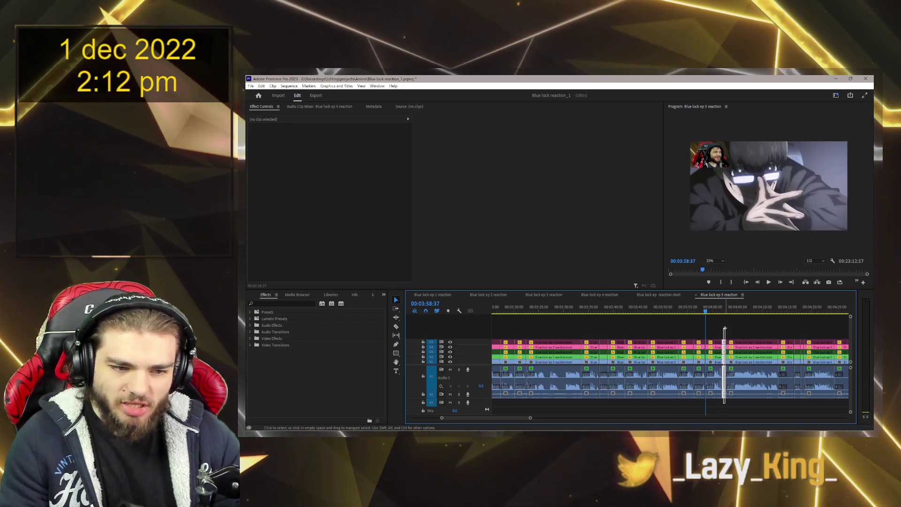
# Ripple-delete the short silent segments on all tracks between about 3:58 and 4:14
pyautogui.moveTo(724, 327); pyautogui.dragTo(723, 328)
pyautogui.press('Delete')
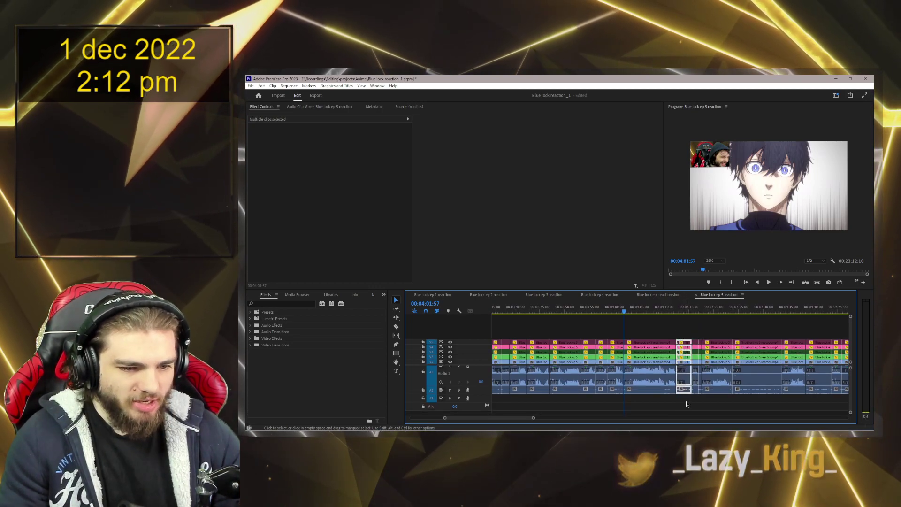
pyautogui.press('Delete')
pyautogui.moveTo(684, 366); pyautogui.dragTo(684, 398)
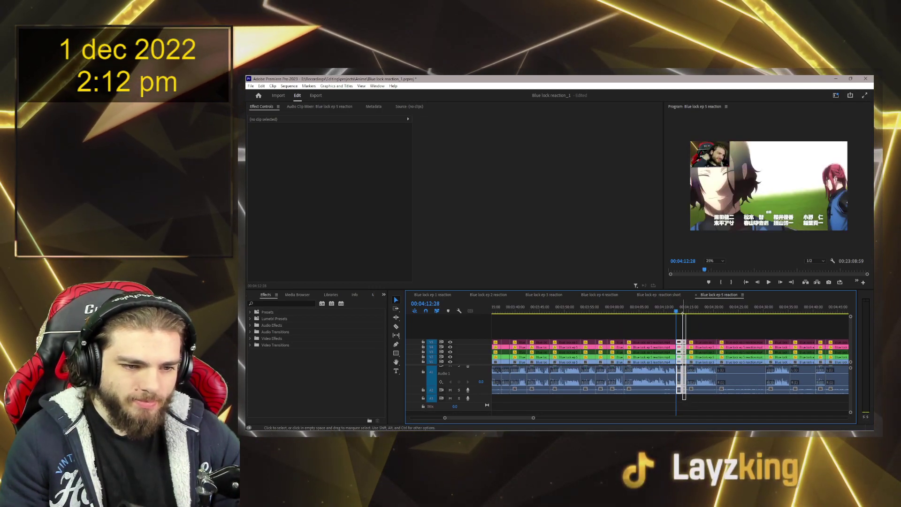
pyautogui.press('Delete')
# Ripple-delete the silent segments on all tracks between about 4:14 and 4:25
pyautogui.moveTo(728, 327)
pyautogui.mouseDown()
pyautogui.moveTo(713, 389)
pyautogui.moveTo(722, 327)
pyautogui.mouseUp()
pyautogui.press('Delete')
pyautogui.press('Delete')
pyautogui.moveTo(709, 403); pyautogui.dragTo(734, 323)
pyautogui.press('Delete')
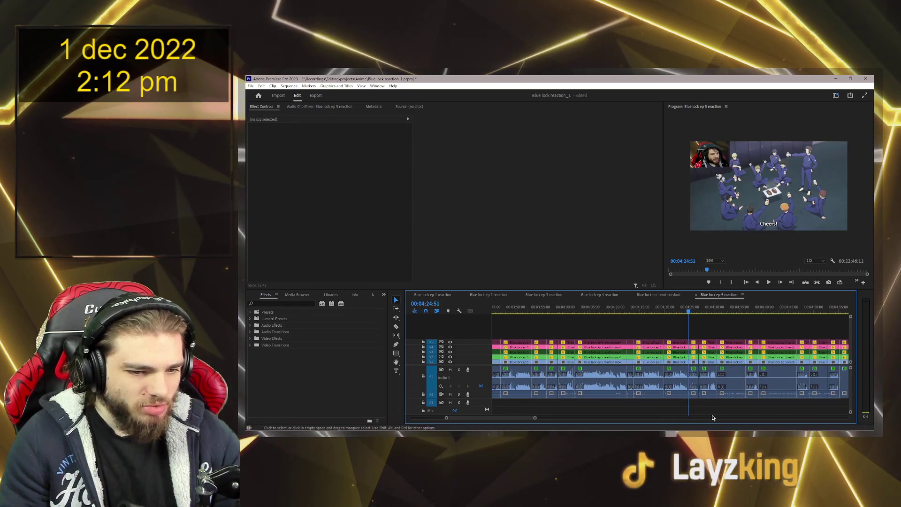
# Ripple-delete the silent segments on all tracks from about 4:25, including the long silent one starting near 4:41
pyautogui.moveTo(684, 406); pyautogui.dragTo(725, 330)
pyautogui.press('Delete')
pyautogui.press('Delete')
pyautogui.moveTo(712, 401); pyautogui.dragTo(719, 330)
pyautogui.press('Delete')
pyautogui.press('Delete')
pyautogui.moveTo(826, 404); pyautogui.dragTo(734, 338)
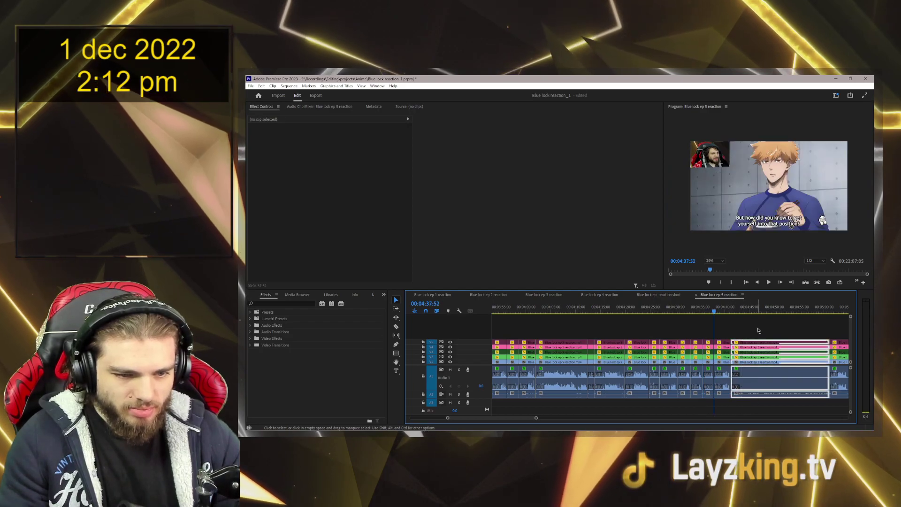
pyautogui.press('Delete')
# Ripple-delete the silent segments across all tracks between about 4:45 and 5:10
pyautogui.moveTo(673, 390); pyautogui.dragTo(666, 331)
pyautogui.press('Delete')
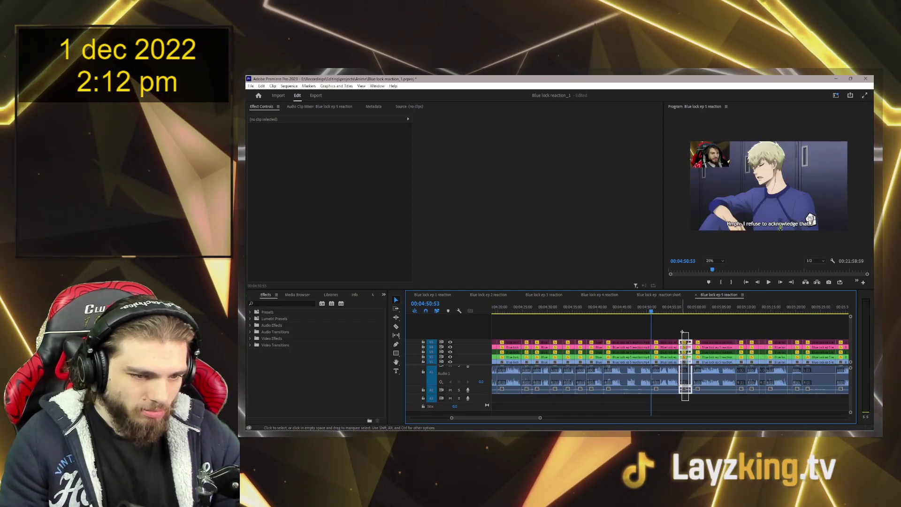
pyautogui.press('Delete')
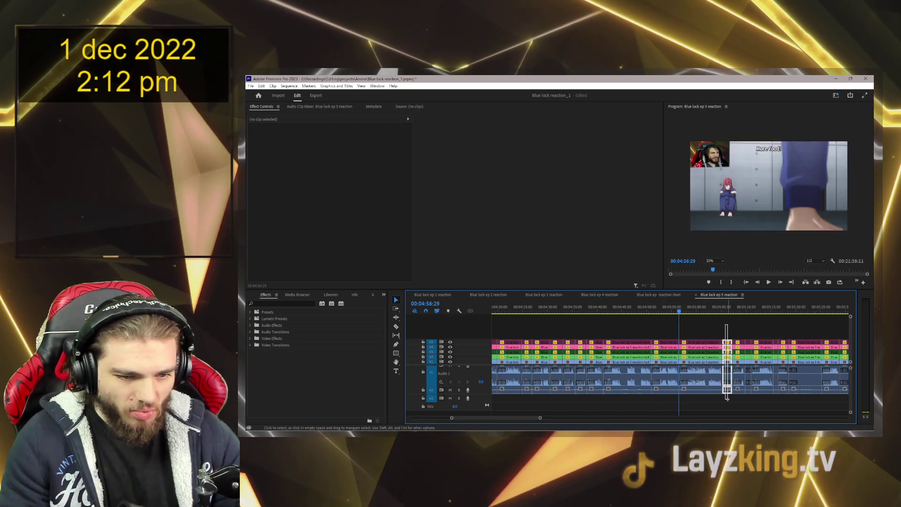
pyautogui.press('Delete')
pyautogui.moveTo(737, 394); pyautogui.dragTo(739, 331)
pyautogui.press('Delete')
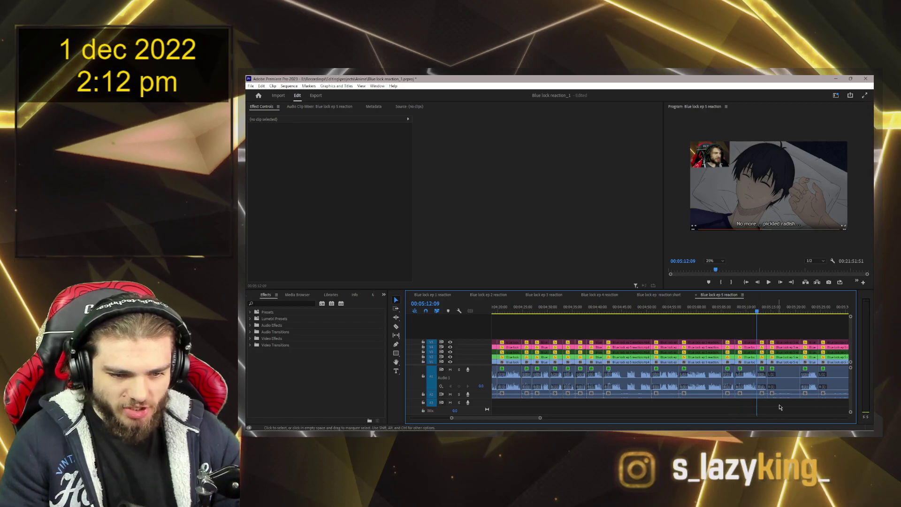
# Remove the silent segments on all tracks between about 5:12 and 5:25, closing the gaps
pyautogui.moveTo(777, 407); pyautogui.dragTo(800, 331)
pyautogui.press('Delete')
pyautogui.hscroll(3, 680, 356)
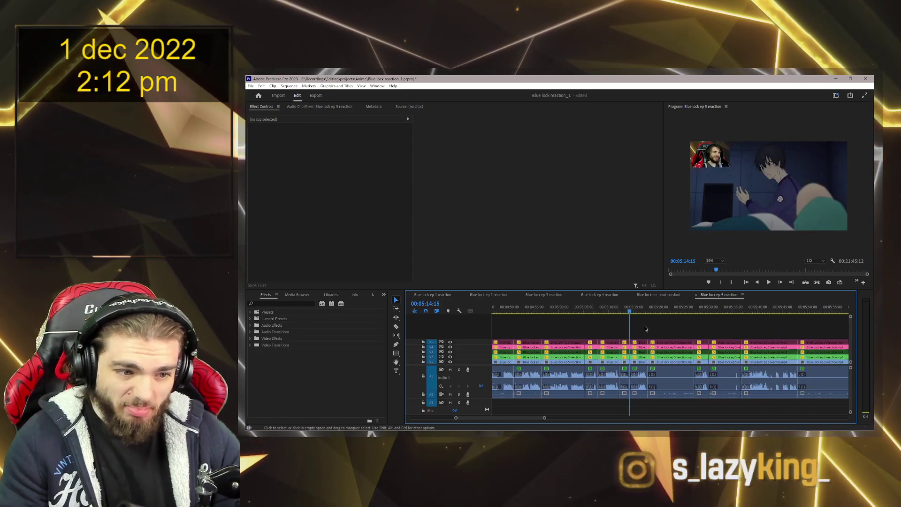
pyautogui.press('Delete')
pyautogui.moveTo(682, 337); pyautogui.dragTo(680, 400)
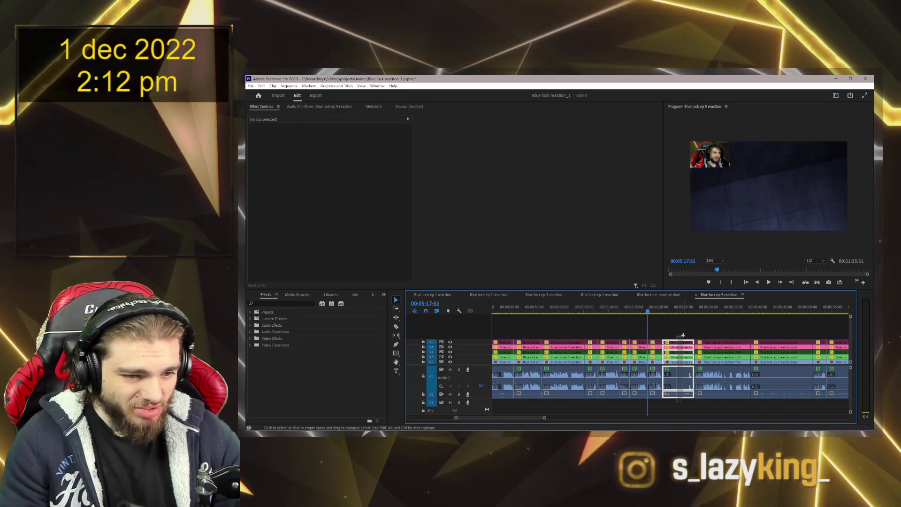
pyautogui.press('Delete')
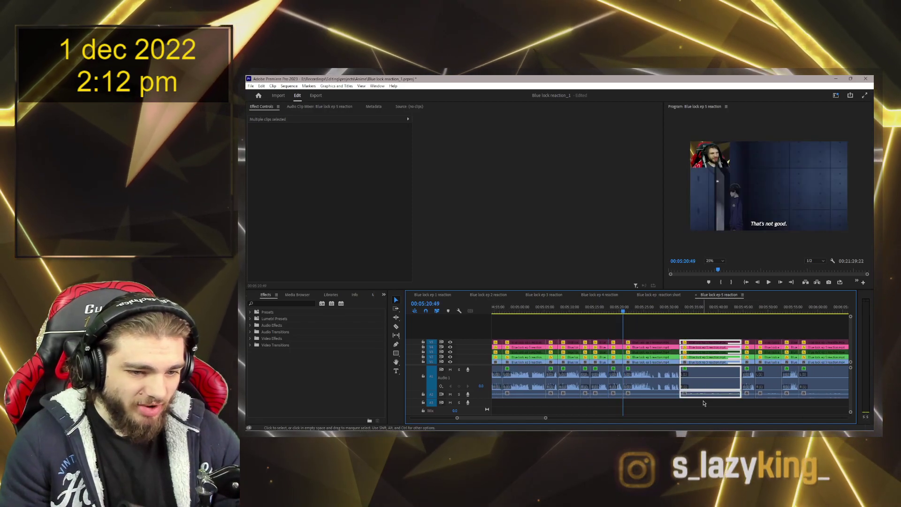
# Ripple-delete the long silent segment near 5:32 and the silent pieces following it up to about 5:46 on all tracks
pyautogui.press('Delete')
pyautogui.moveTo(662, 319); pyautogui.dragTo(680, 409)
pyautogui.press('Delete')
pyautogui.press('Delete')
pyautogui.press('Delete')
pyautogui.press('Down')
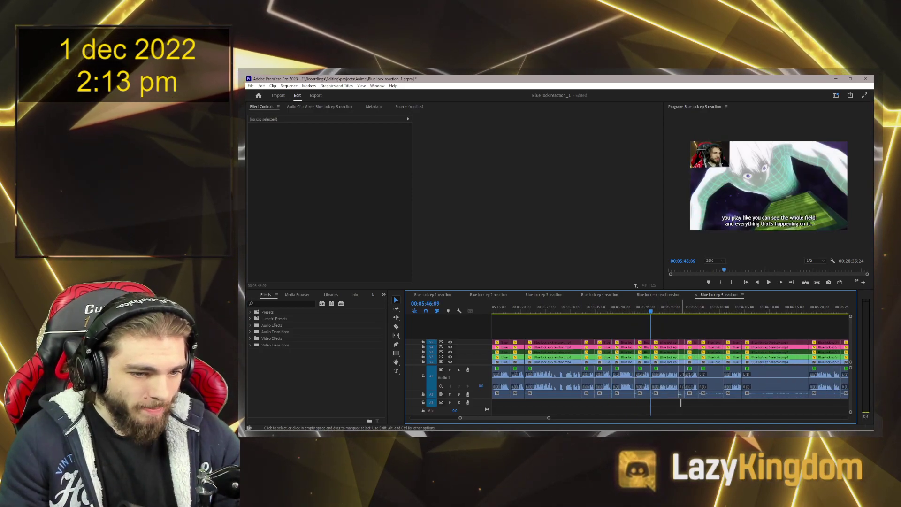
# Ripple-delete the silent segments on all tracks between about 5:46 and 5:58, advancing the playhead cut by cut
pyautogui.press('Down')
pyautogui.moveTo(697, 330); pyautogui.dragTo(784, 396)
pyautogui.press('Delete')
pyautogui.press('Down')
pyautogui.press('Delete')
pyautogui.press('Down')
pyautogui.press('Delete')
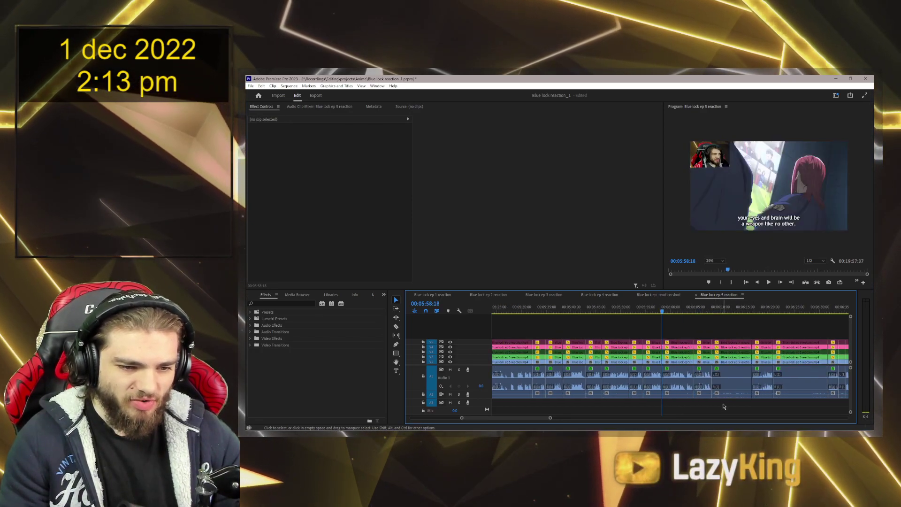
# Ripple-delete the silent segments on all tracks between about 5:58 and 6:12, advancing the playhead after each cut
pyautogui.press('Down')
pyautogui.moveTo(688, 339); pyautogui.dragTo(672, 402)
pyautogui.press('Delete')
pyautogui.press('Down')
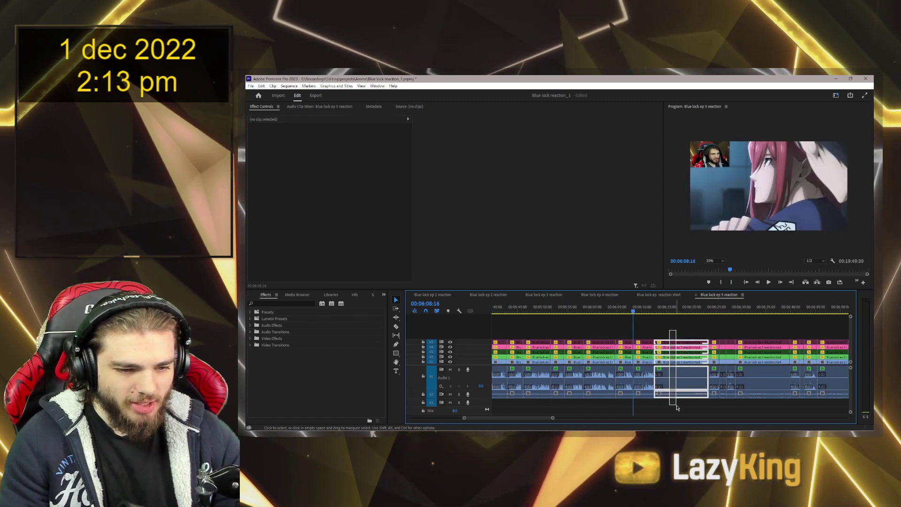
pyautogui.press('Delete')
pyautogui.press('Down')
# Remove the short silent segment near 6:15 and the longer one following it from all tracks, closing the gaps
pyautogui.moveTo(670, 340); pyautogui.dragTo(668, 402)
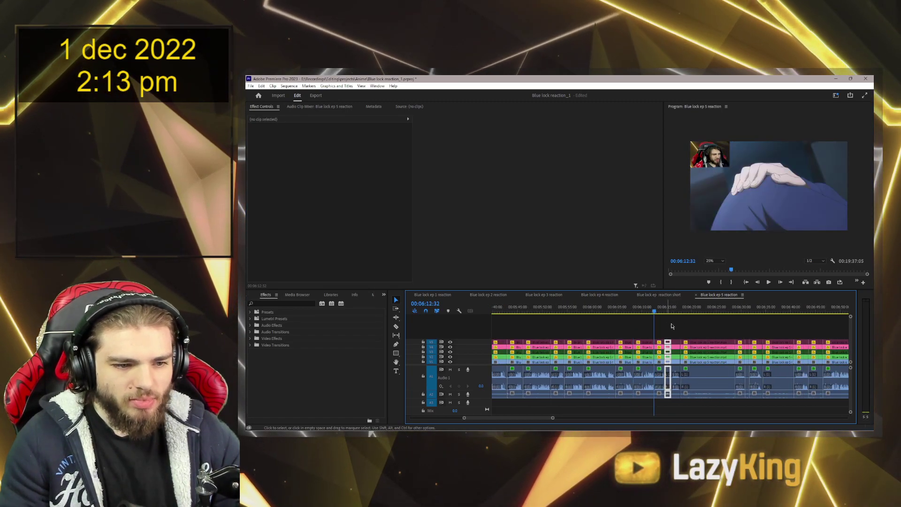
pyautogui.press('Delete')
pyautogui.press('Down')
pyautogui.moveTo(677, 328); pyautogui.dragTo(732, 403)
pyautogui.press('Delete')
pyautogui.press('Down')
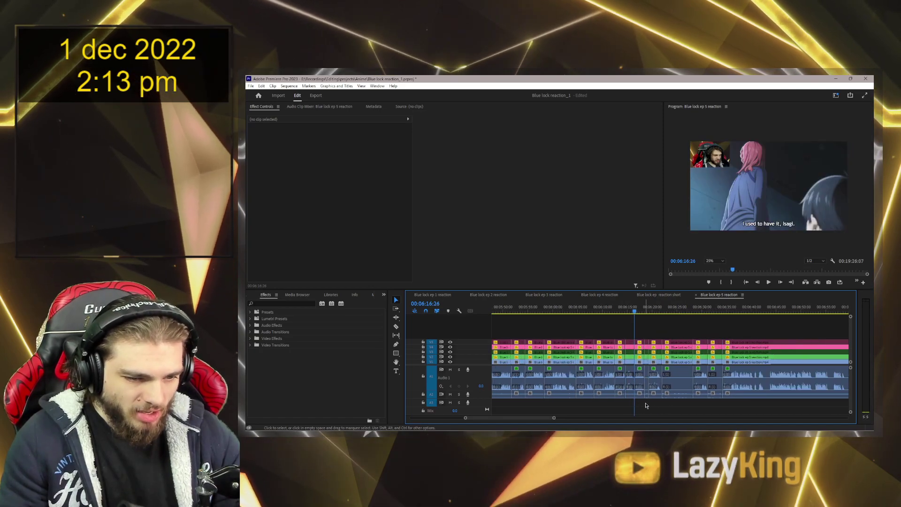
# Ripple-delete the remaining silent segments on all tracks between about 6:16 and 6:24, just before the long talking section
pyautogui.moveTo(645, 403); pyautogui.dragTo(647, 322)
pyautogui.press('Delete')
pyautogui.press('Down')
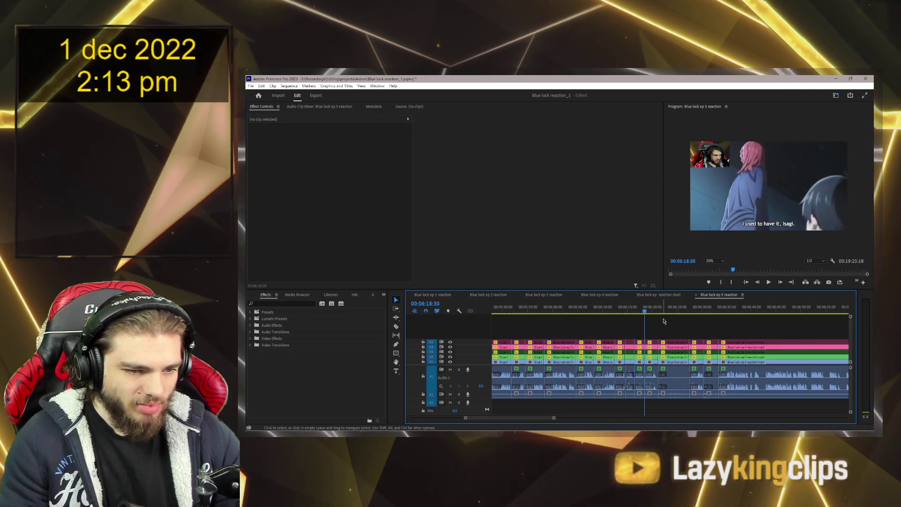
pyautogui.moveTo(689, 403); pyautogui.dragTo(661, 328)
pyautogui.press('Delete')
pyautogui.press('Down')
pyautogui.moveTo(680, 402); pyautogui.dragTo(681, 339)
pyautogui.scroll(-10, 675, 366)
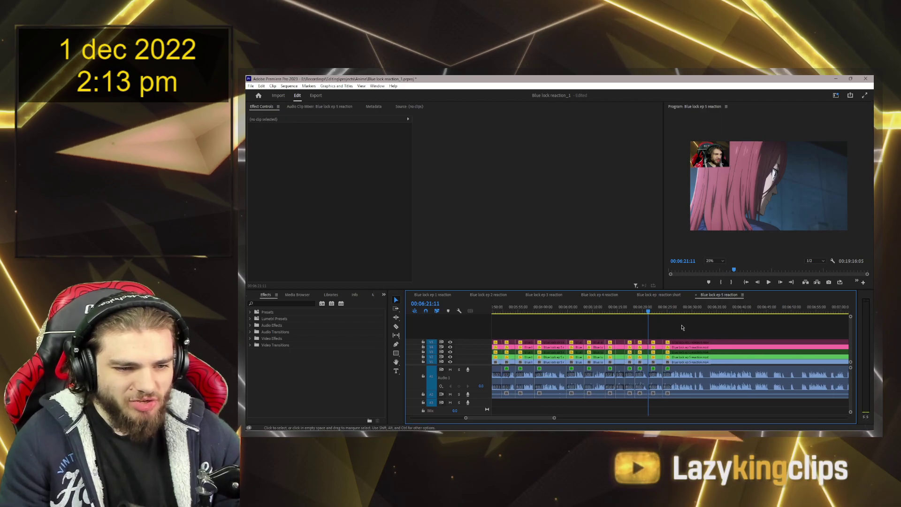
pyautogui.press('Delete')
pyautogui.press('Down')
# Ripple-delete the silent segments on all tracks after the long talking section, around 8:00 to 8:05
pyautogui.scroll(-12, 675, 378)
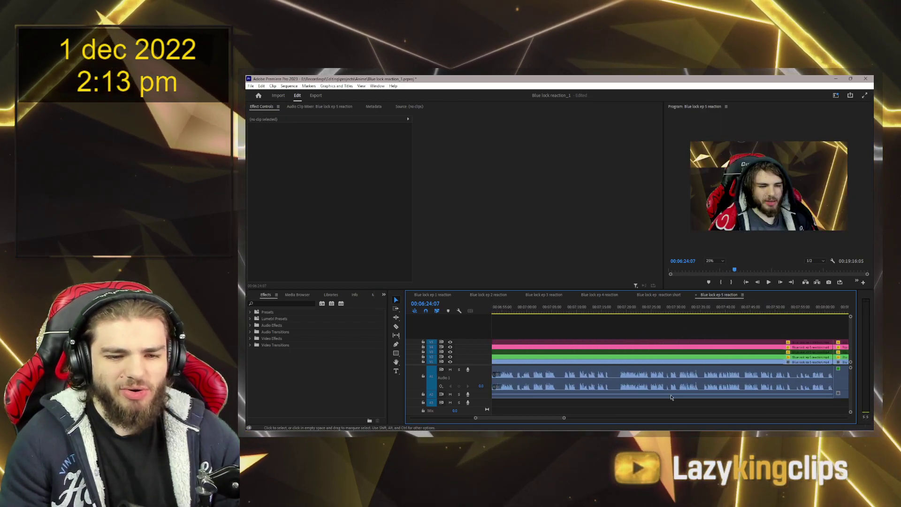
pyautogui.moveTo(682, 404); pyautogui.dragTo(676, 332)
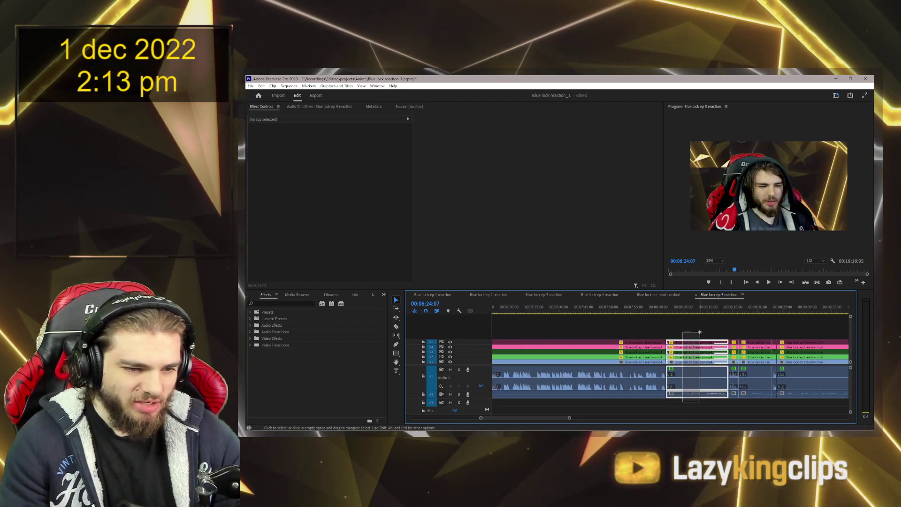
pyautogui.press('Delete')
pyautogui.press('Down')
pyautogui.moveTo(632, 402); pyautogui.dragTo(638, 327)
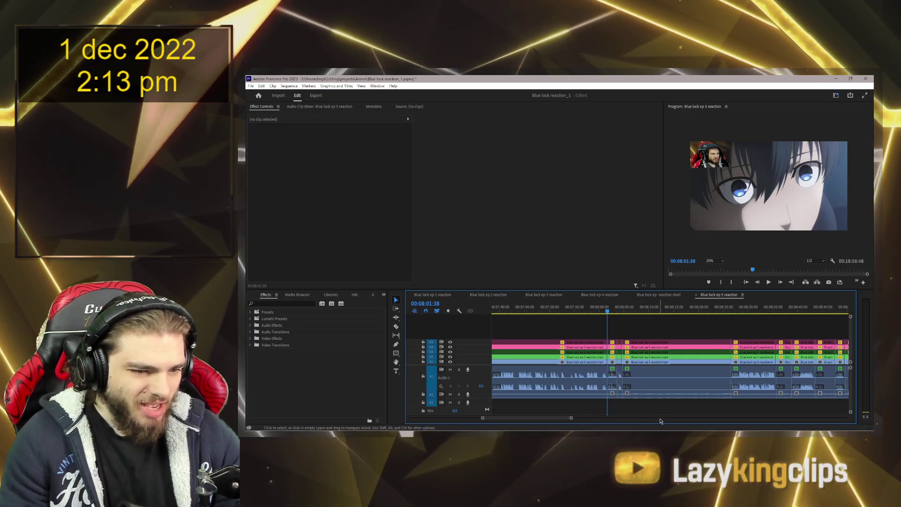
pyautogui.press('Delete')
pyautogui.press('Down')
# Ripple-delete the silent segments on all tracks between about 8:13 and 8:20, advancing the playhead to the next cut
pyautogui.moveTo(680, 404); pyautogui.dragTo(675, 329)
pyautogui.press('Delete')
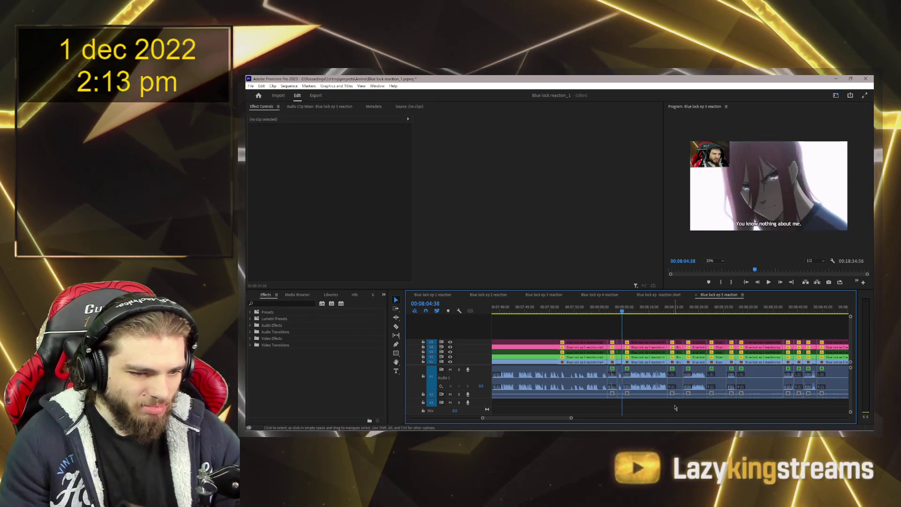
pyautogui.press('Down')
pyautogui.moveTo(716, 404); pyautogui.dragTo(690, 359)
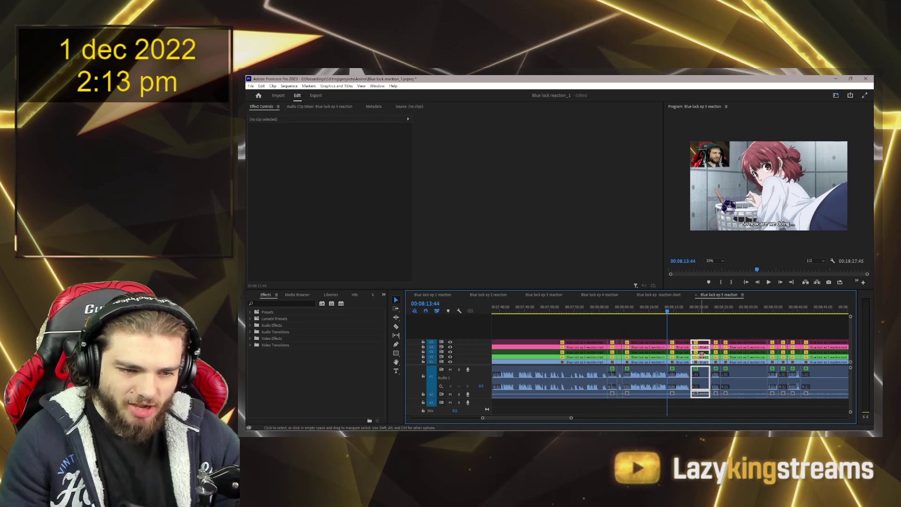
pyautogui.press('Delete')
pyautogui.press('Delete')
pyautogui.press('Down')
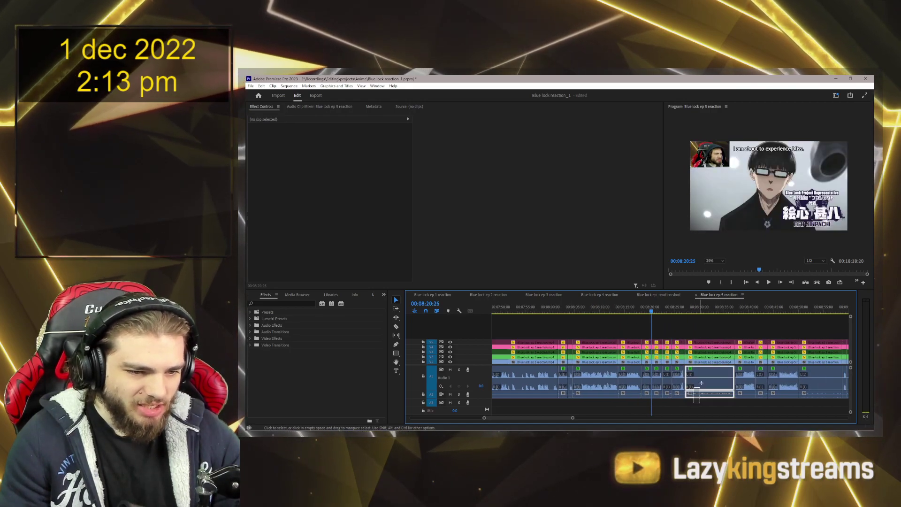
# Ripple-delete the silent segments on all tracks between about 8:20 and 8:37
pyautogui.moveTo(695, 397); pyautogui.dragTo(689, 361)
pyautogui.press('Delete')
pyautogui.press('Down')
pyautogui.moveTo(671, 396); pyautogui.dragTo(685, 370)
pyautogui.press('Delete')
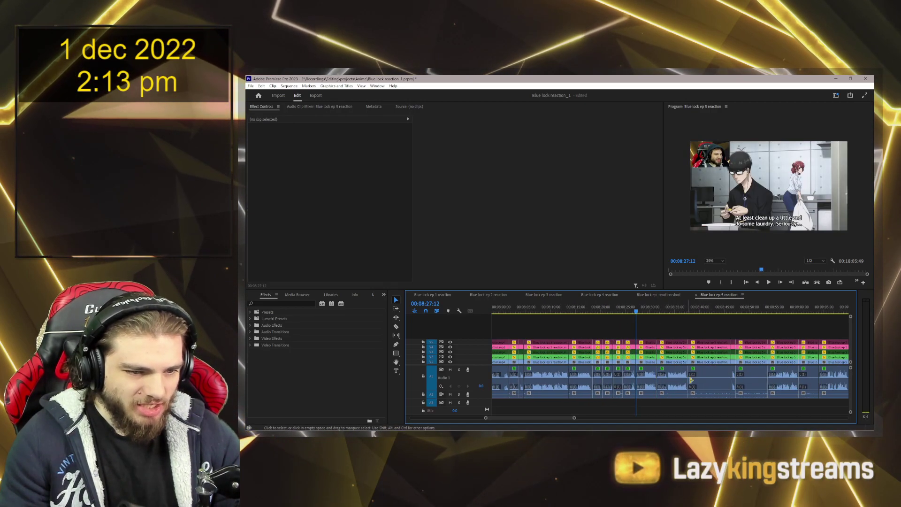
# Remove the silent segments starting near 8:38 from all tracks, closing the gaps
pyautogui.press('Down')
pyautogui.moveTo(711, 404); pyautogui.dragTo(699, 328)
pyautogui.press('Delete')
pyautogui.press('Down')
pyautogui.moveTo(705, 404); pyautogui.dragTo(710, 322)
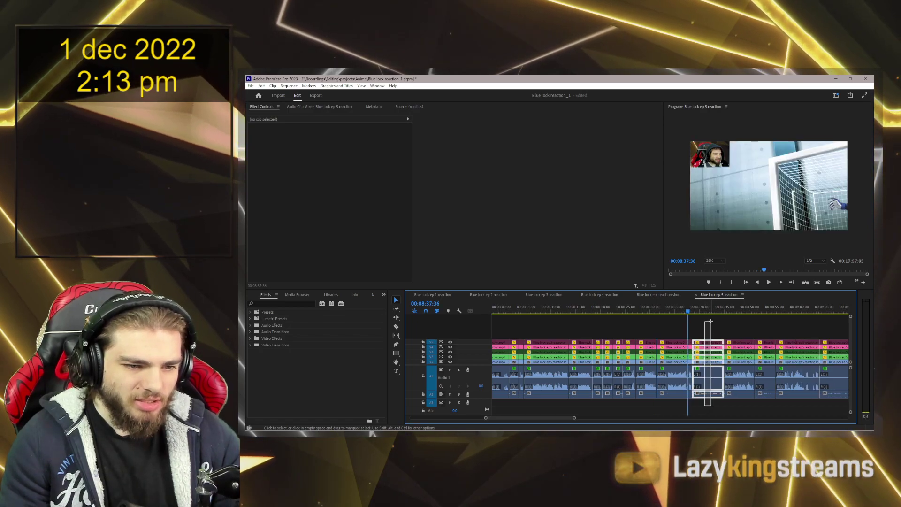
pyautogui.press('Delete')
# Ripple-delete the silent segments on all tracks between about 8:38 and 8:54
pyautogui.press('Down')
pyautogui.moveTo(705, 405); pyautogui.dragTo(696, 322)
pyautogui.press('Delete')
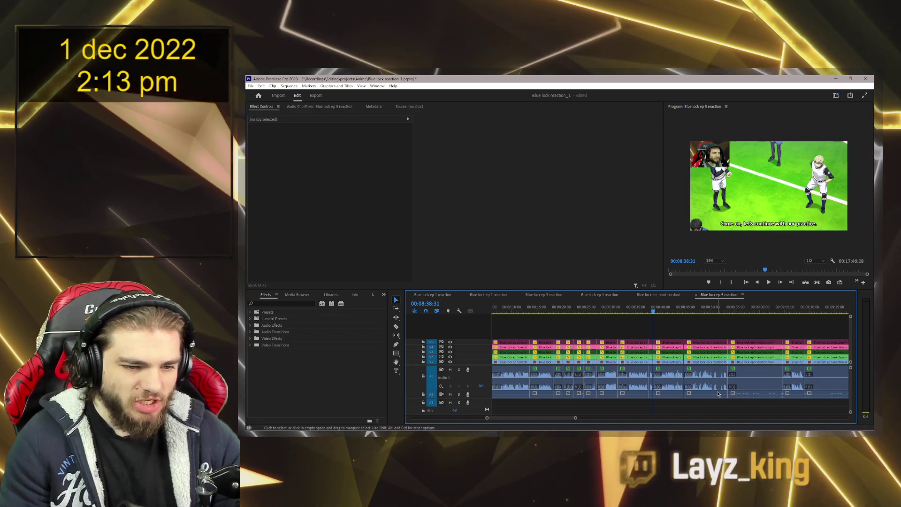
pyautogui.press('Down')
pyautogui.moveTo(780, 396); pyautogui.dragTo(729, 334)
pyautogui.press('Delete')
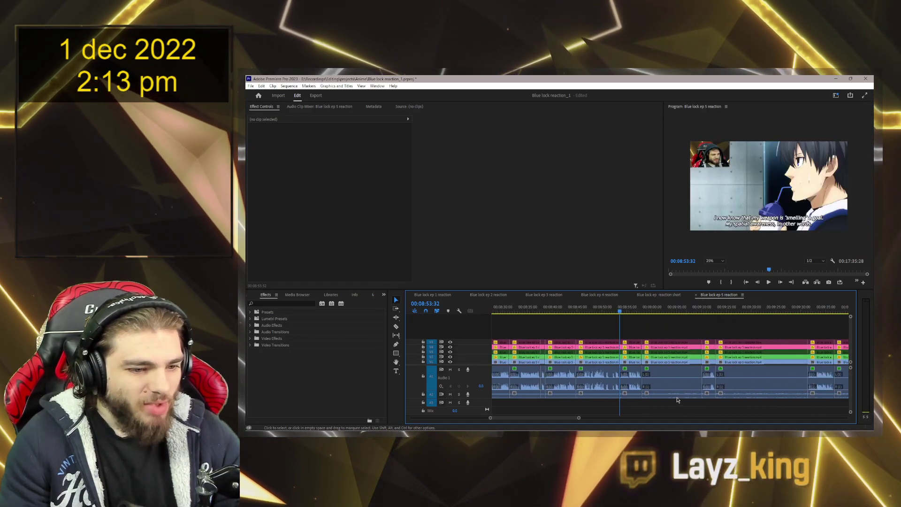
# Ripple-delete the silent segments on all tracks between about 8:54 and 9:01, advancing the playhead after each cut
pyautogui.moveTo(665, 403); pyautogui.dragTo(665, 371)
pyautogui.press('Delete')
pyautogui.press('Down')
pyautogui.moveTo(624, 400); pyautogui.dragTo(627, 336)
pyautogui.press('Delete')
pyautogui.press('Down')
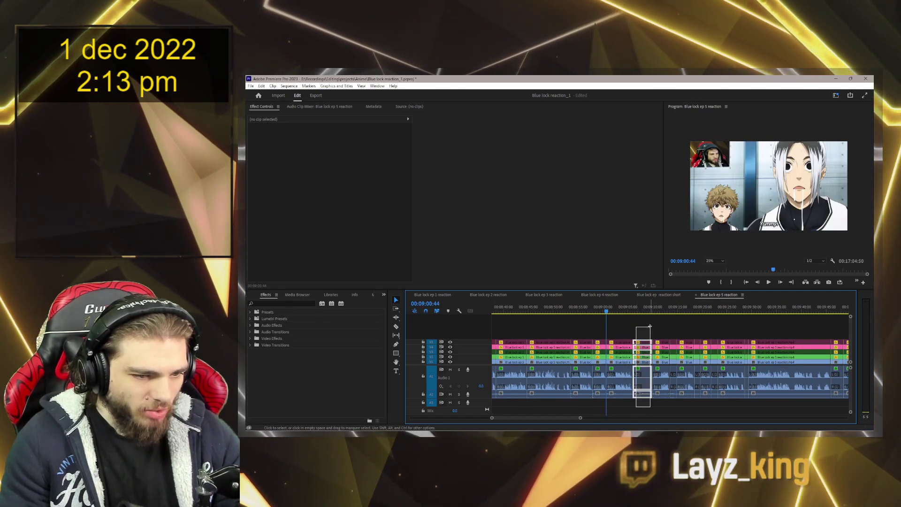
# Ripple-delete the silent segments on all tracks between about 9:06 and 9:10
pyautogui.press('Delete')
pyautogui.press('Down')
pyautogui.moveTo(653, 402); pyautogui.dragTo(653, 313)
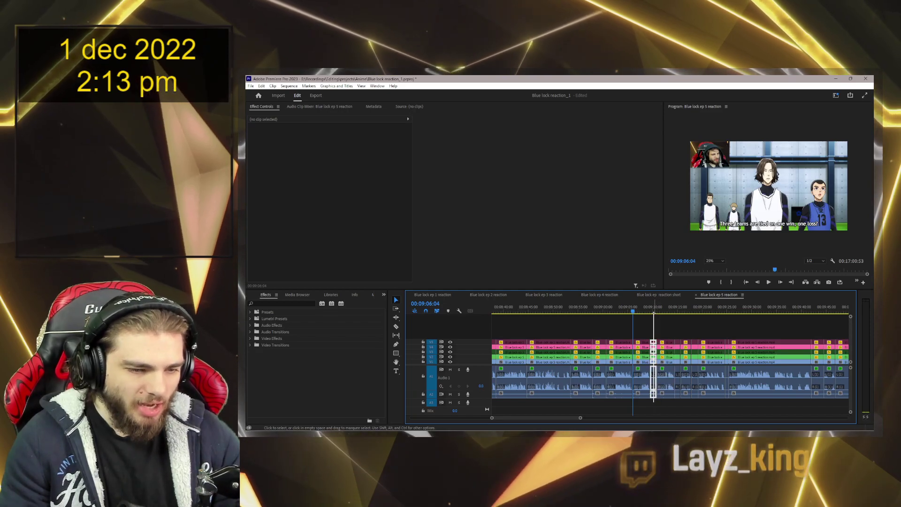
pyautogui.press('Delete')
pyautogui.press('Down')
# Ripple-delete the silent segments on all tracks between about 9:13 and 9:20
pyautogui.moveTo(671, 401); pyautogui.dragTo(667, 319)
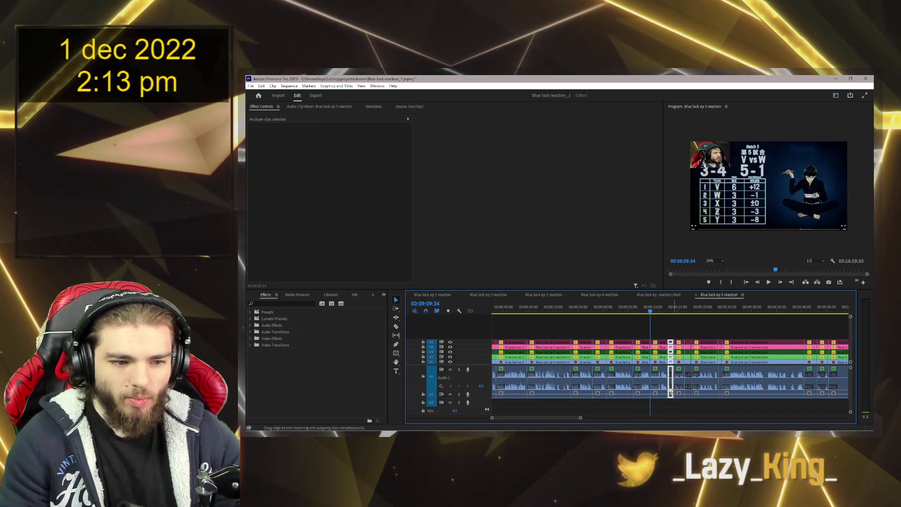
pyautogui.press('Delete')
pyautogui.press('Down')
pyautogui.press('Delete')
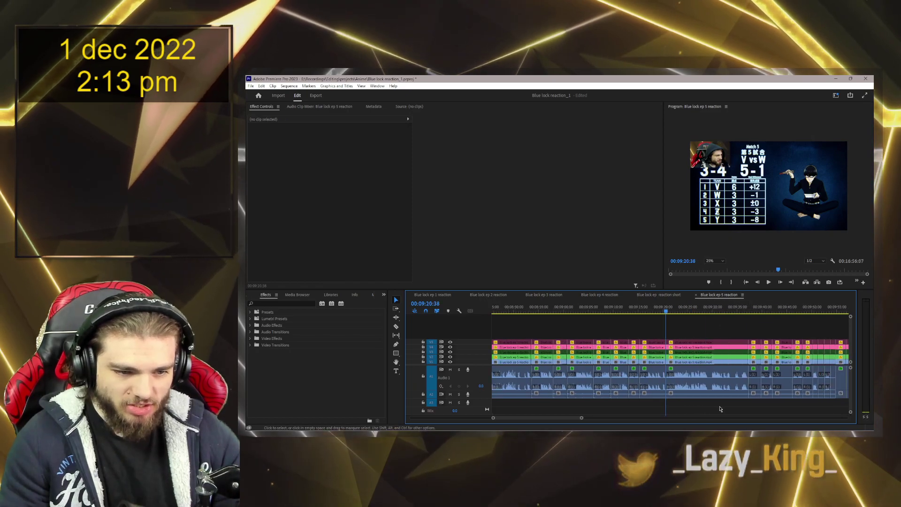
pyautogui.press('Delete')
pyautogui.press('Down')
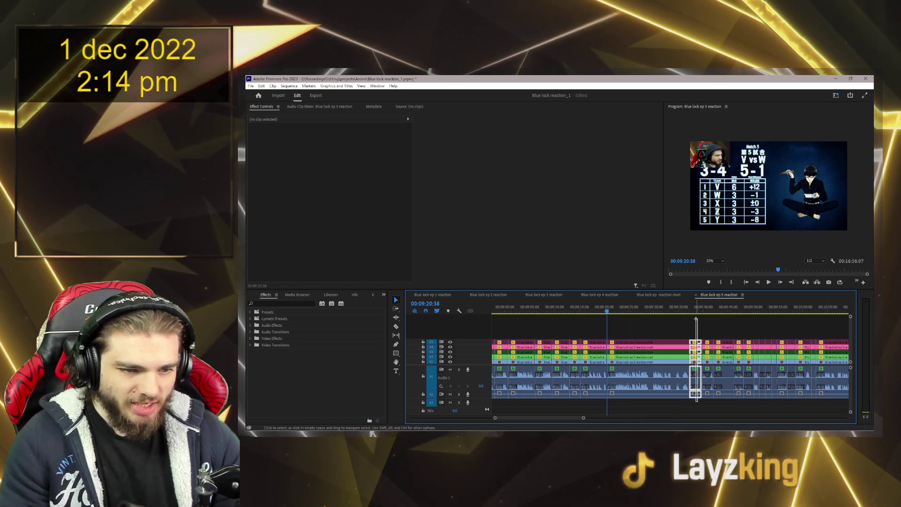
# Ripple-delete the short silent segments on all tracks between about 9:37 and 9:41
pyautogui.press('Delete')
pyautogui.press('Down')
pyautogui.press('Delete')
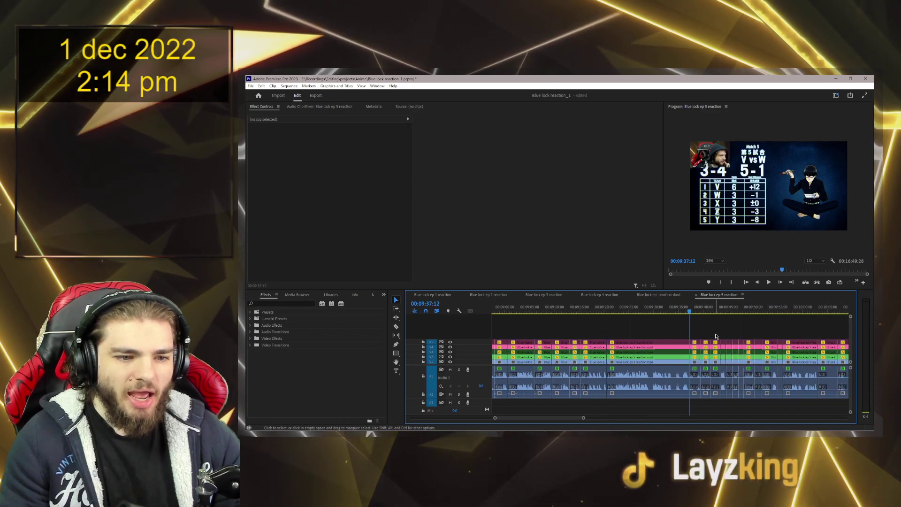
pyautogui.press('Down')
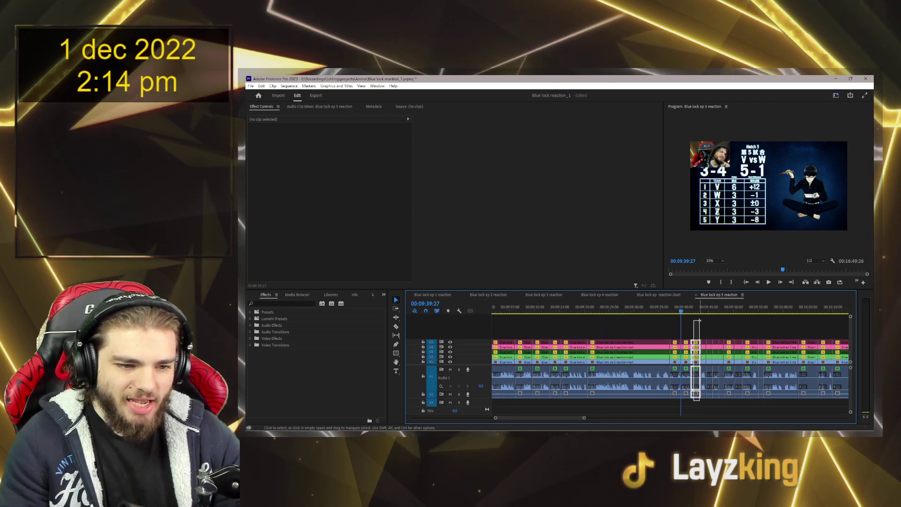
pyautogui.press('Delete')
pyautogui.press('Down')
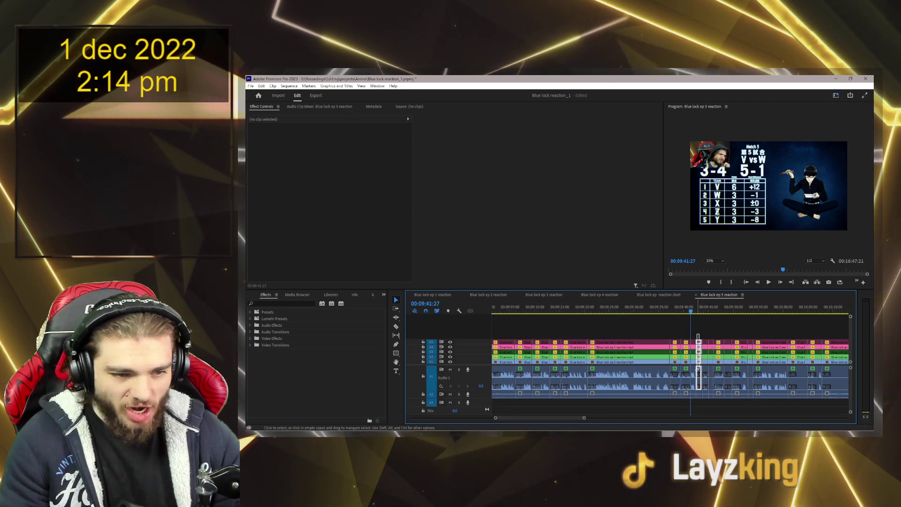
# Remove the silent segments between about 9:43 and 9:46 from all tracks, closing the gaps
pyautogui.press('Delete')
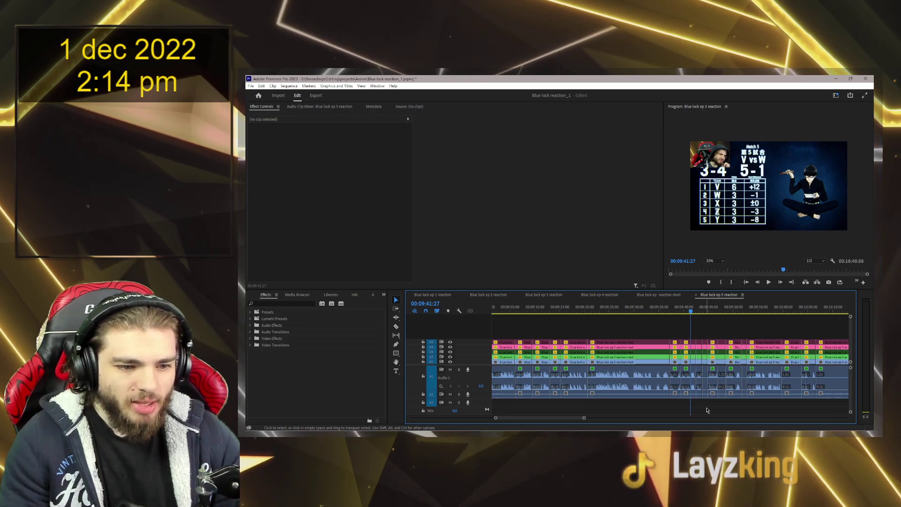
pyautogui.moveTo(704, 397); pyautogui.dragTo(716, 324)
pyautogui.press('Delete')
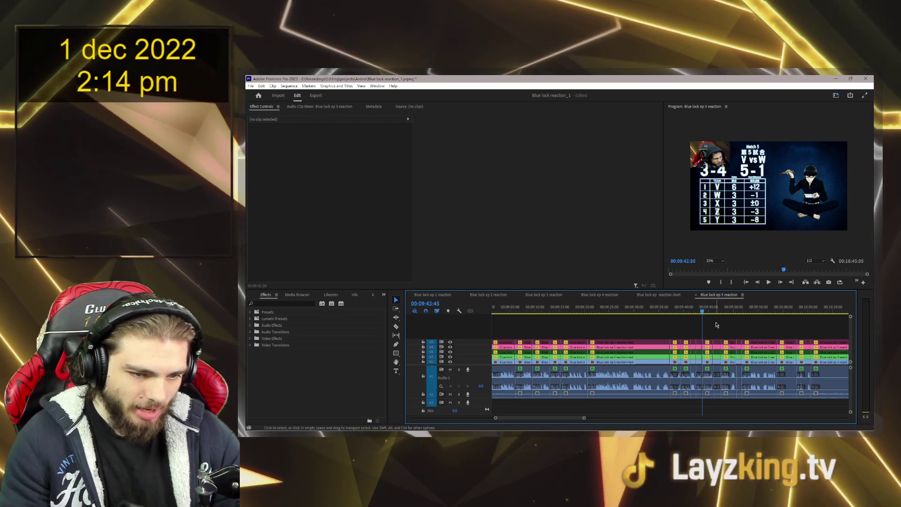
pyautogui.press('Delete')
pyautogui.press('Down')
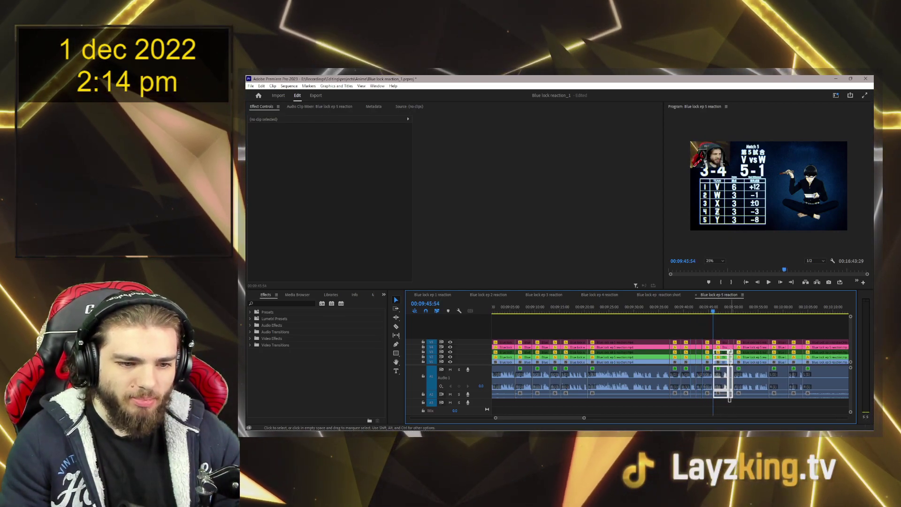
# Ripple-delete the silent segments on all tracks between about 9:49 and 9:56, plus the long one starting near 9:59
pyautogui.press('Delete')
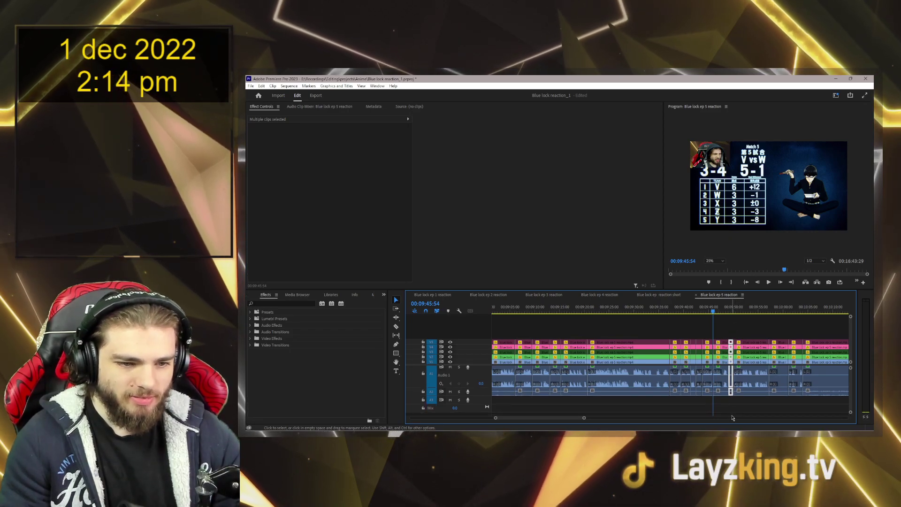
pyautogui.press('Down')
pyautogui.press('Delete')
pyautogui.press('Down')
pyautogui.moveTo(751, 333); pyautogui.dragTo(754, 364)
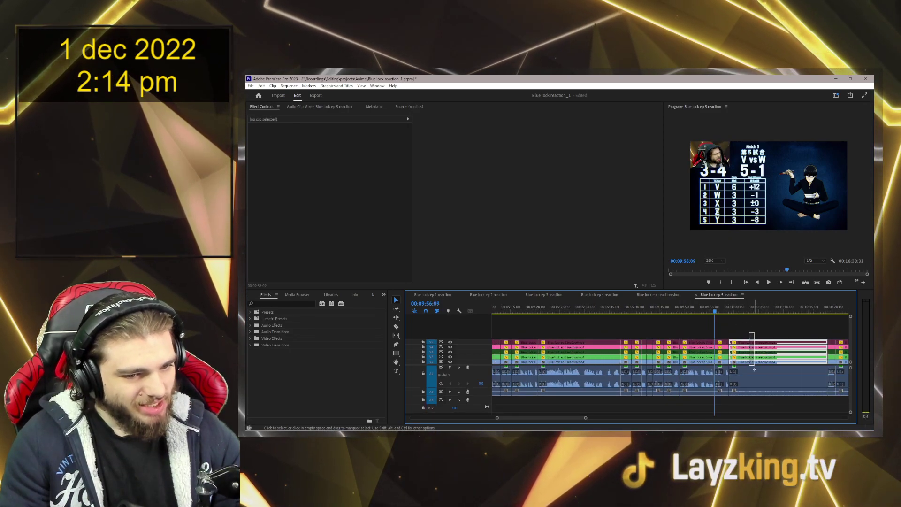
pyautogui.press('Delete')
pyautogui.press('Down')
# Ripple-delete the silent segments on all tracks between about 10:00 and 10:05
pyautogui.moveTo(686, 334); pyautogui.dragTo(688, 394)
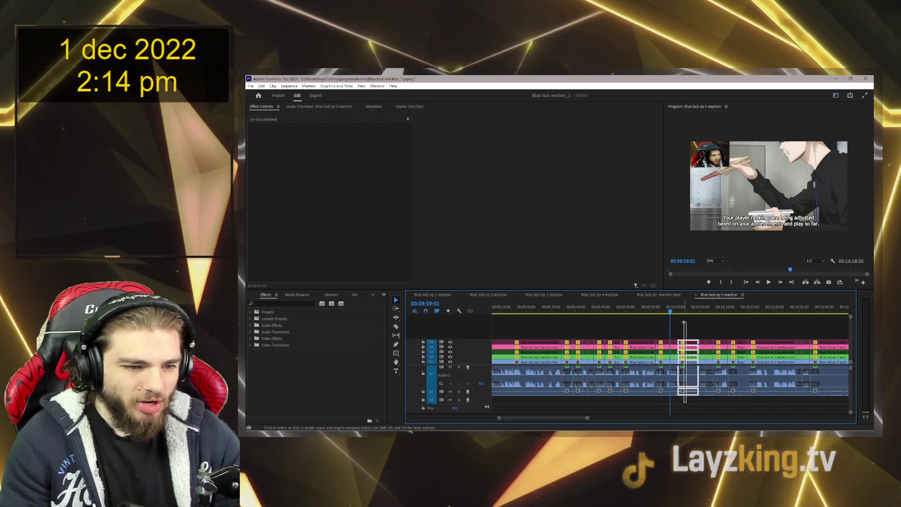
pyautogui.press('Delete')
pyautogui.press('Down')
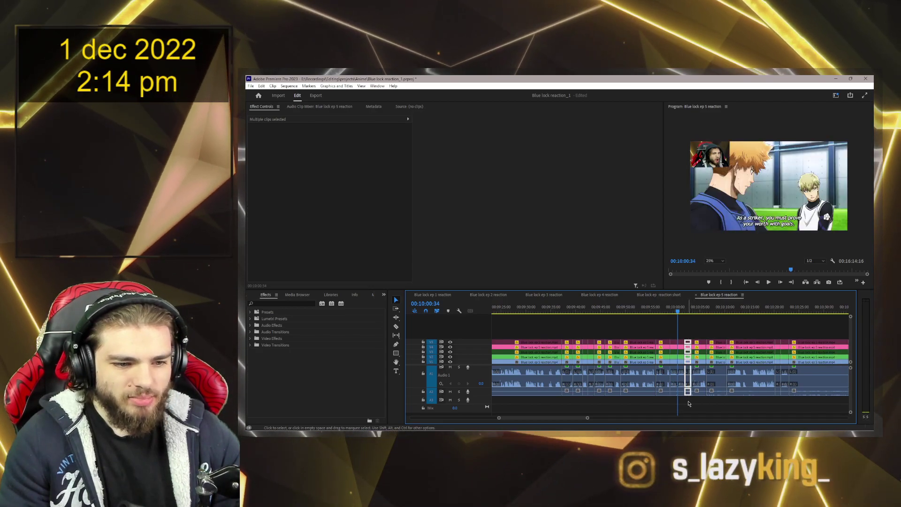
pyautogui.press('Delete')
pyautogui.press('Down')
pyautogui.press('Delete')
pyautogui.press('Down')
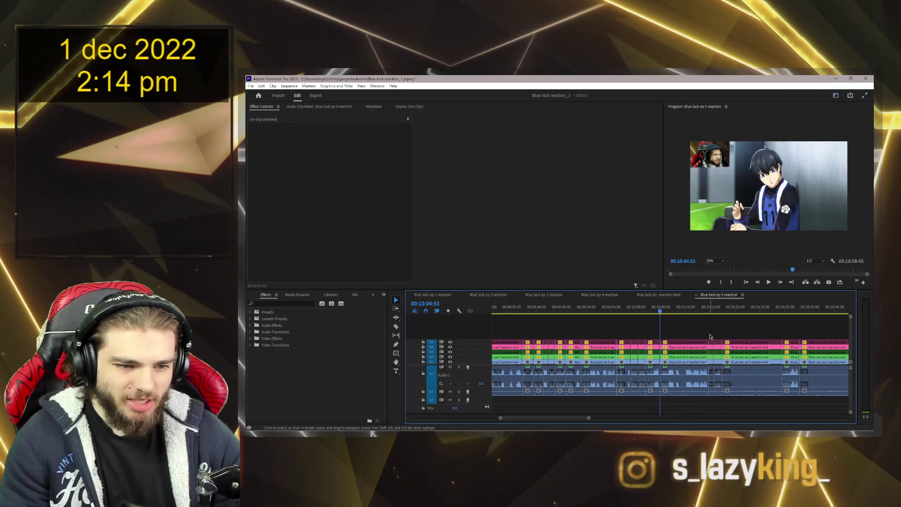
# Remove the silent segments between about 10:14 and 10:19 from all tracks, including the long one near 10:16
pyautogui.press('Delete')
pyautogui.press('Down')
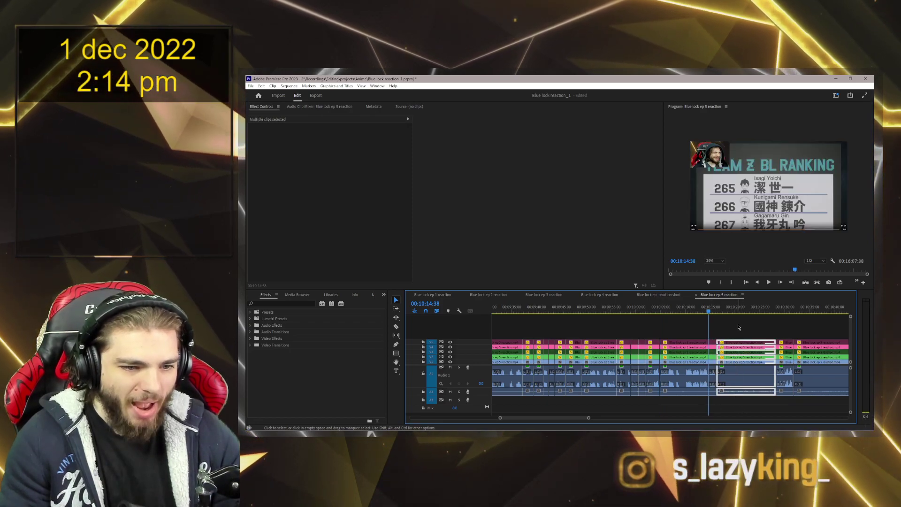
pyautogui.press('Delete')
pyautogui.press('Down')
pyautogui.press('Delete')
pyautogui.press('Down')
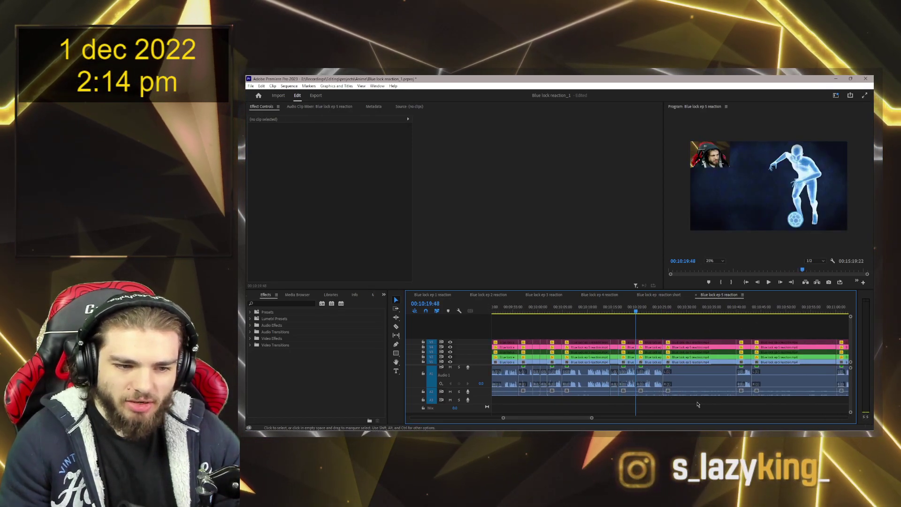
# Ripple-delete the long silent segments on all tracks starting near 10:25 and 10:28
pyautogui.moveTo(665, 331); pyautogui.dragTo(704, 401)
pyautogui.press('Delete')
pyautogui.press('Down')
pyautogui.moveTo(684, 331); pyautogui.dragTo(716, 403)
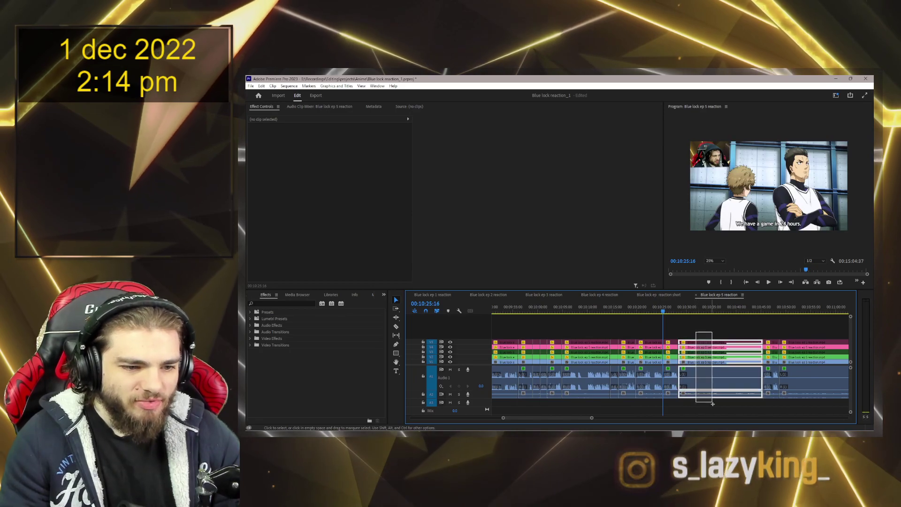
pyautogui.press('Delete')
pyautogui.press('Down')
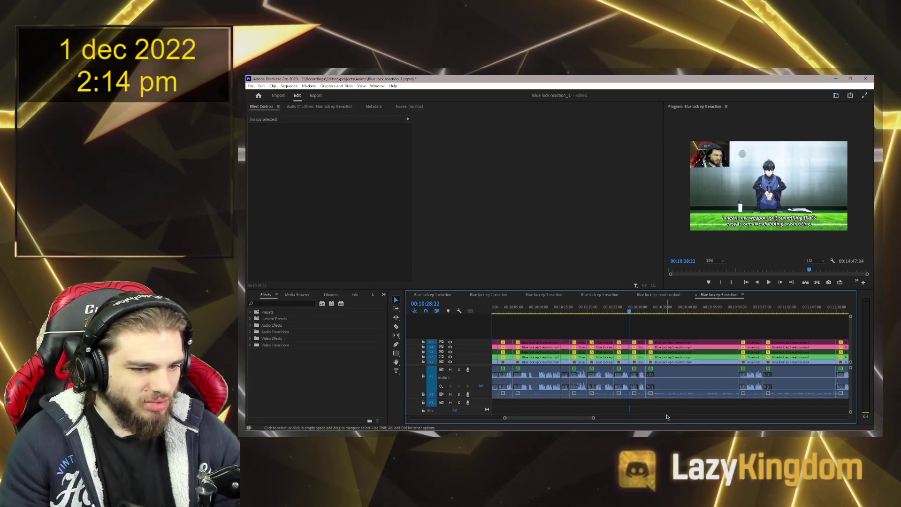
# Ripple-delete the silent segments on all tracks between about 10:32 and 10:40
pyautogui.press('Delete')
pyautogui.moveTo(679, 330); pyautogui.dragTo(694, 407)
pyautogui.press('Down')
pyautogui.press('Delete')
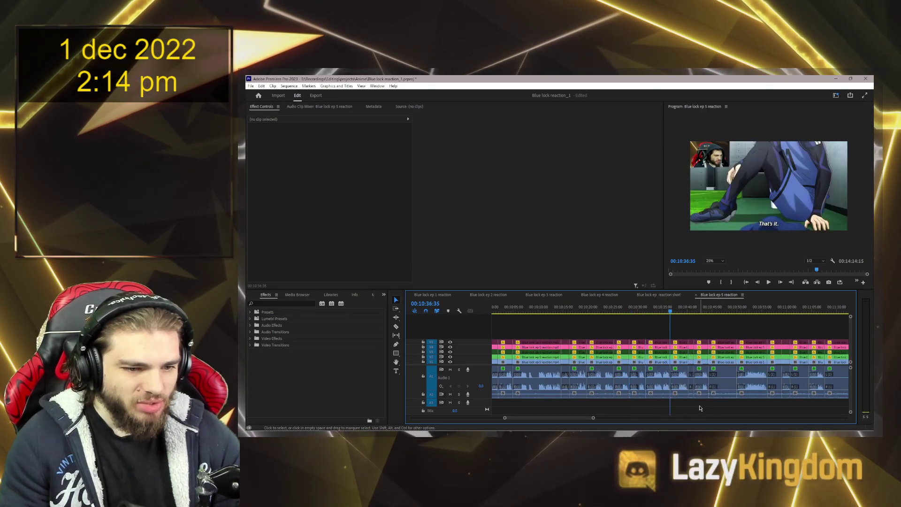
pyautogui.press('Down')
pyautogui.press('Delete')
pyautogui.press('Down')
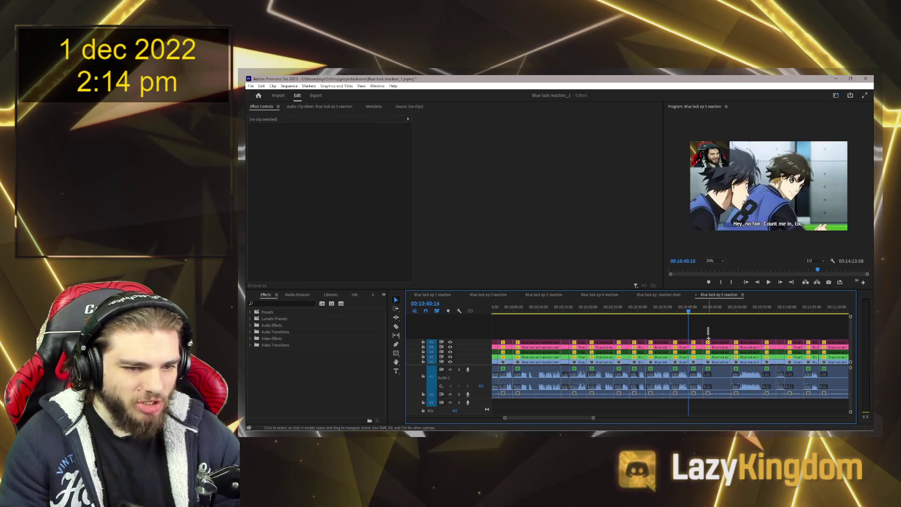
# Remove the silent segments between about 10:43 and 10:51 from all tracks, closing the gaps
pyautogui.moveTo(703, 328); pyautogui.dragTo(730, 399)
pyautogui.press('Delete')
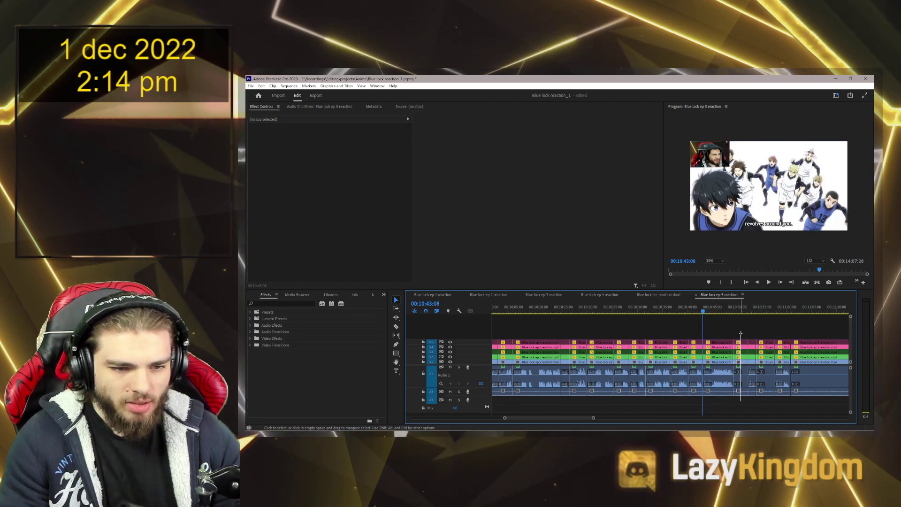
pyautogui.press('Down')
pyautogui.moveTo(743, 329); pyautogui.dragTo(769, 401)
pyautogui.press('Delete')
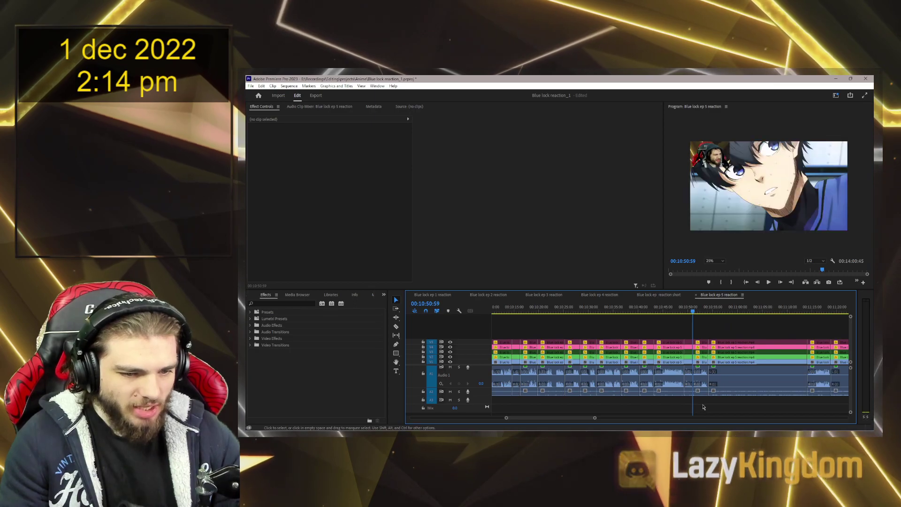
# Ripple-delete the silent segments on all tracks between about 10:54 and 10:59
pyautogui.moveTo(702, 406); pyautogui.dragTo(727, 364)
pyautogui.press('Delete')
pyautogui.press('Down')
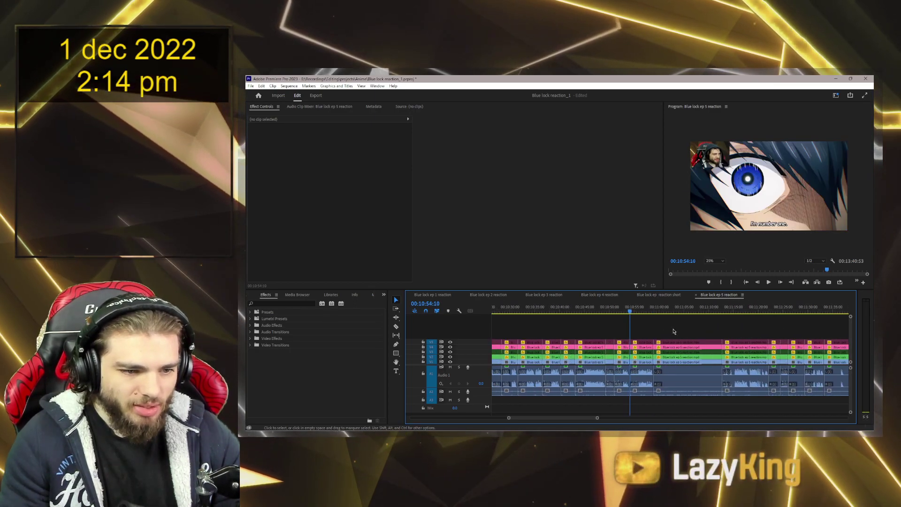
pyautogui.moveTo(672, 331); pyautogui.dragTo(704, 399)
pyautogui.press('Delete')
pyautogui.press('Down')
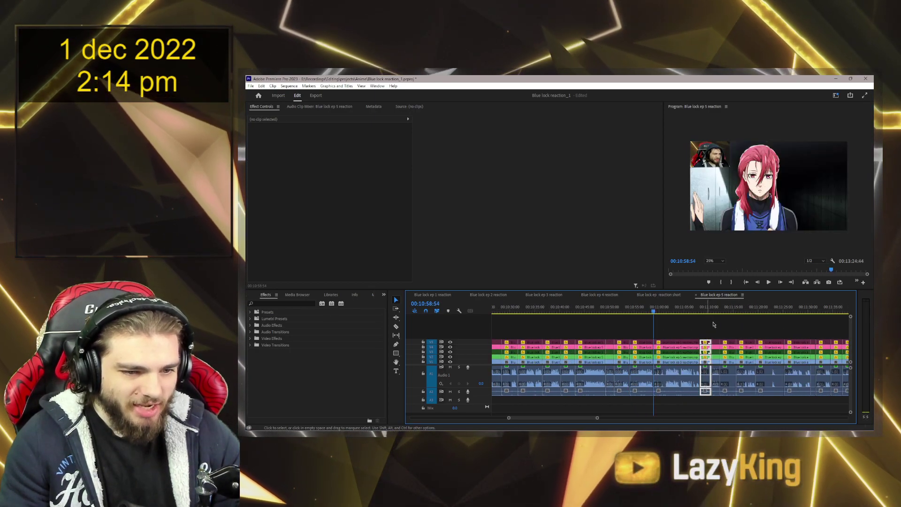
# Ripple-delete the silent segments on all tracks between about 11:08 and 11:19
pyautogui.press('Down')
pyautogui.moveTo(714, 331); pyautogui.dragTo(717, 385)
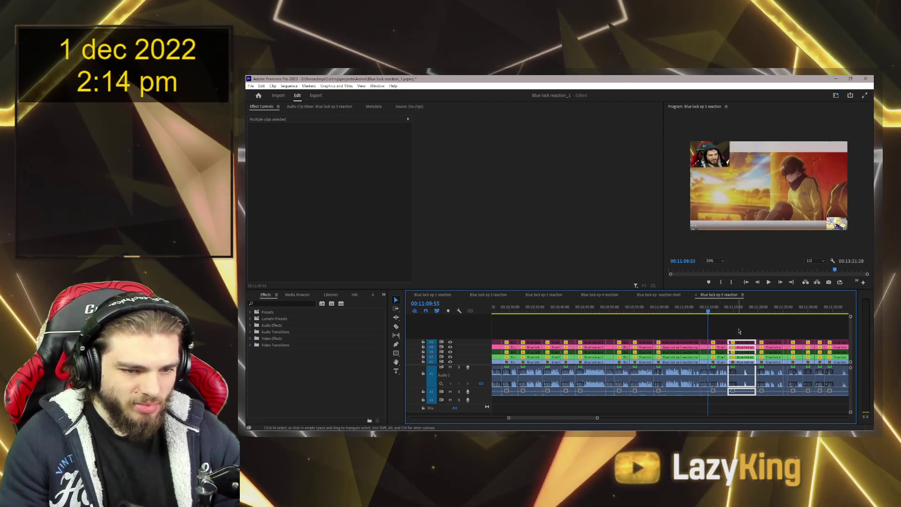
pyautogui.press('Delete')
pyautogui.press('Down')
pyautogui.moveTo(707, 334); pyautogui.dragTo(723, 404)
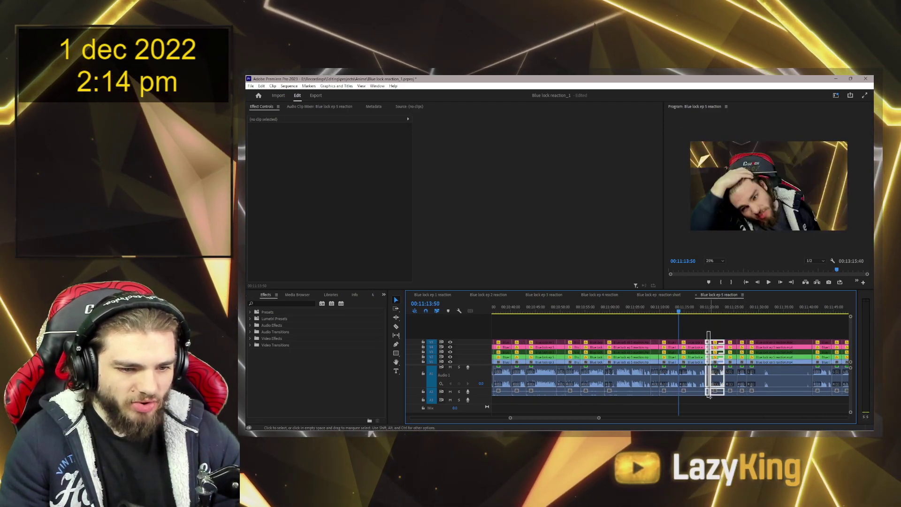
pyautogui.press('Delete')
pyautogui.press('Down')
# Remove the remaining silent segments up to about 11:24 from all tracks, closing the gaps
pyautogui.press('Delete')
pyautogui.press('Down')
pyautogui.moveTo(725, 331); pyautogui.dragTo(704, 333)
pyautogui.press('Delete')
pyautogui.press('Down')
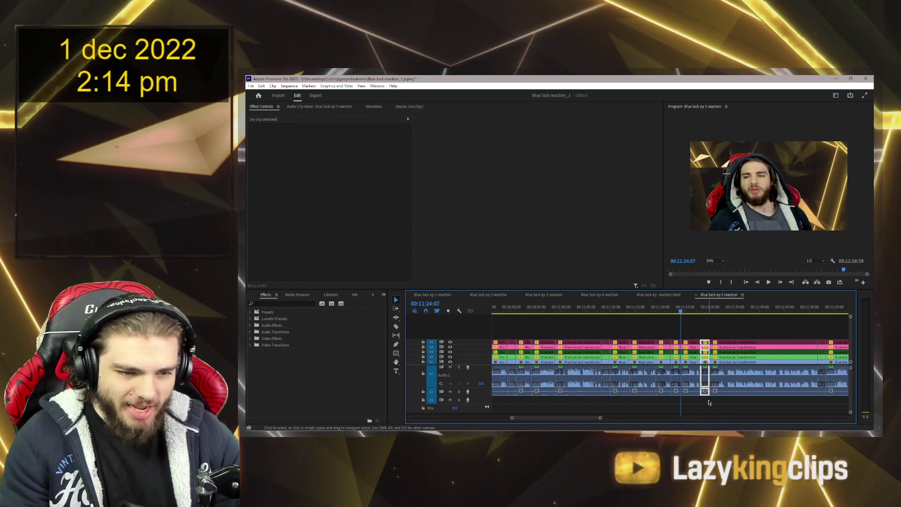
# Ripple-delete the silent segments on all tracks near 11:28 and 11:50
pyautogui.press('Delete')
pyautogui.press('Down')
pyautogui.moveTo(705, 398); pyautogui.dragTo(703, 334)
pyautogui.press('Delete')
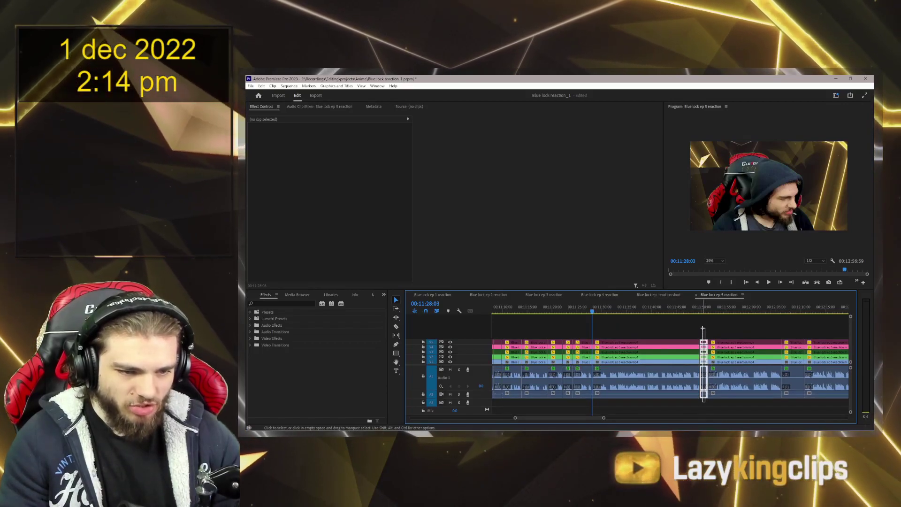